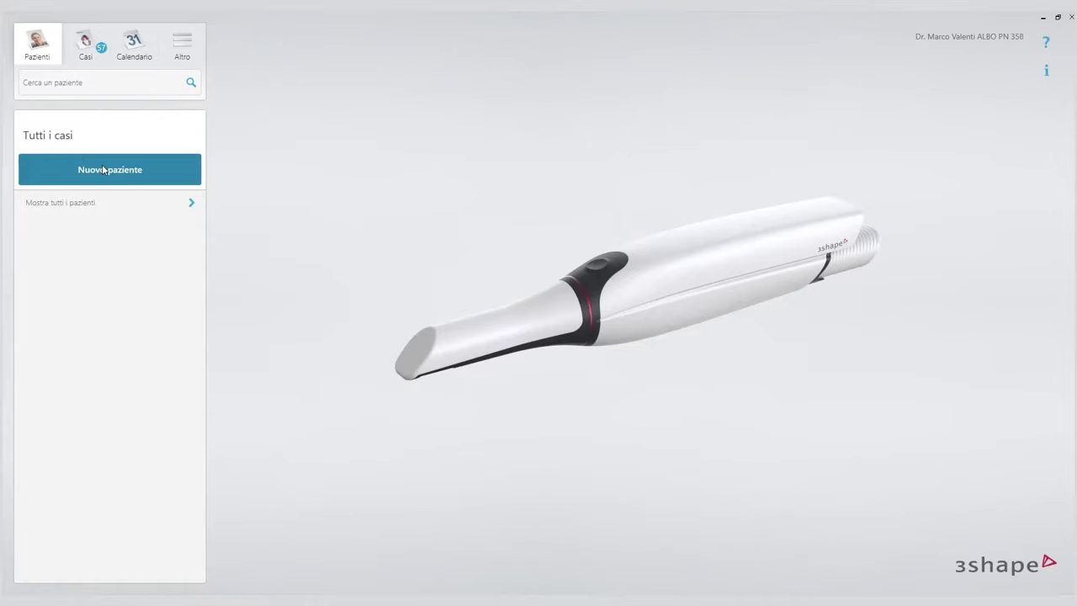
Create and save a new patient with first name "Full Arch" and surname "Implantare".
click(103, 170)
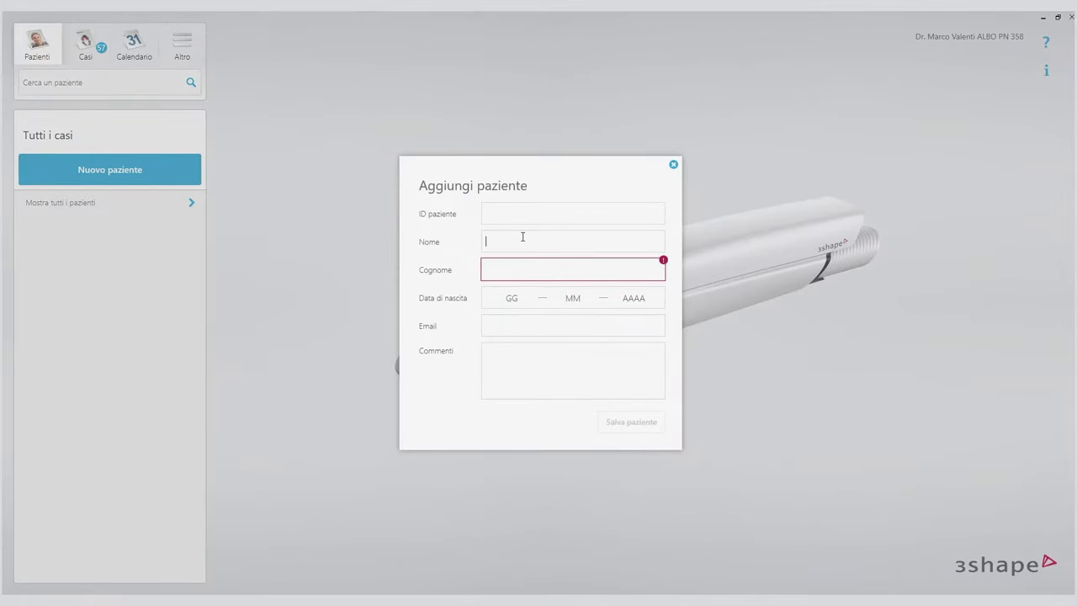
text(Full Arch)
click(517, 268)
text(I)
key(BackSpace)
text(Implantas)
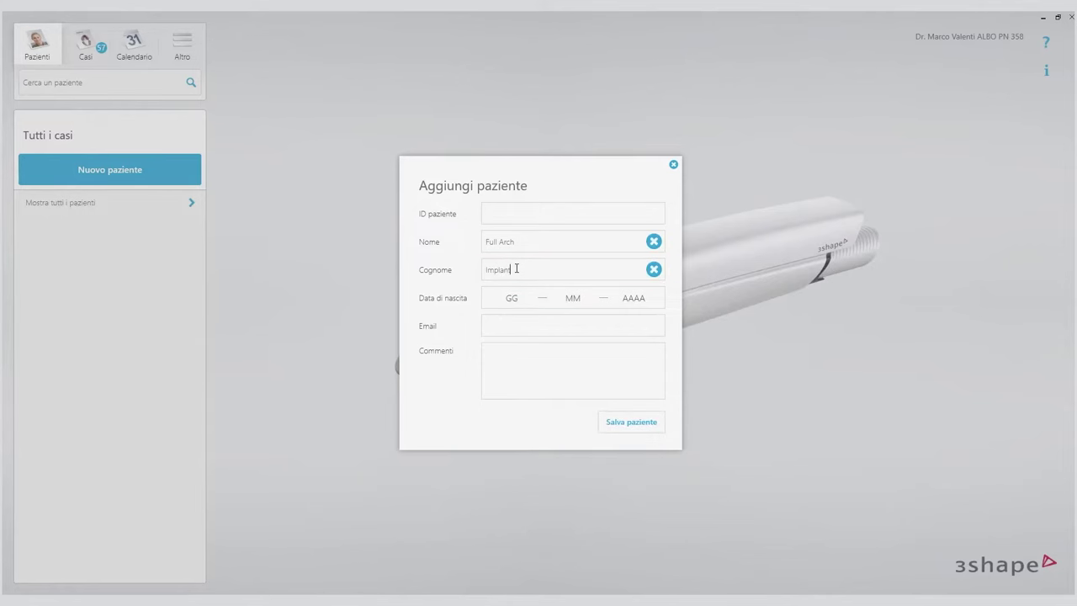
text(e)
click(627, 426)
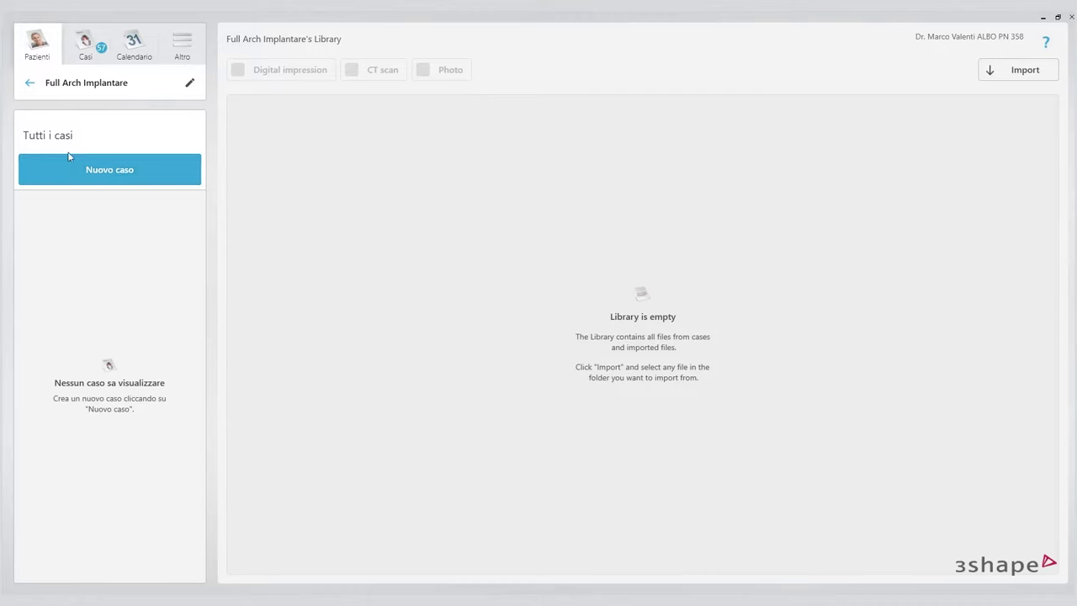
Create a new case for the laboratory marked with the red AN badge, with delivery on 29 June 2022 at 14:00.
click(108, 170)
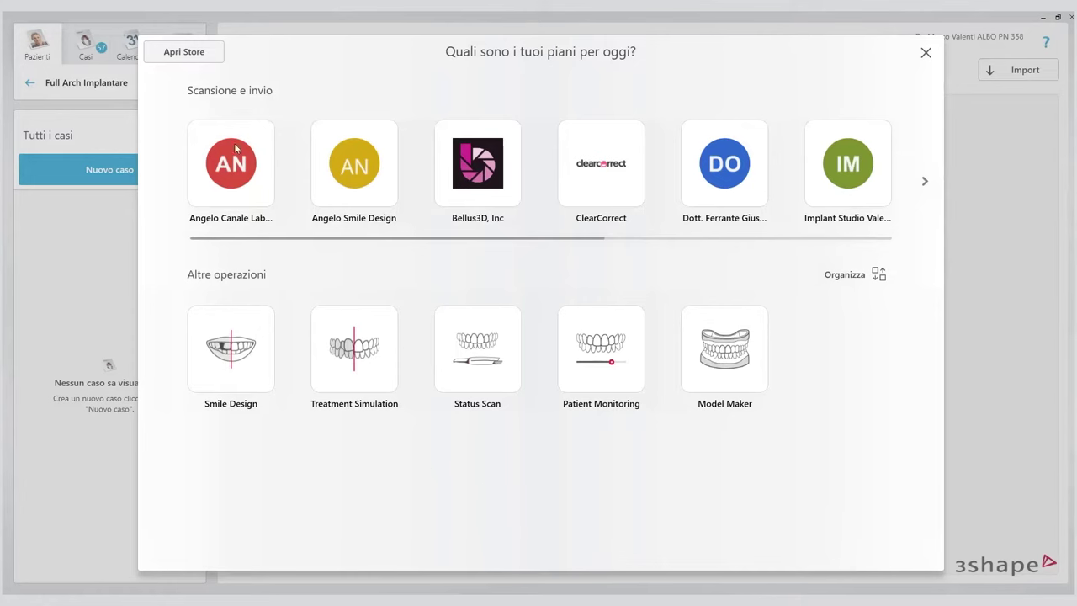
click(228, 175)
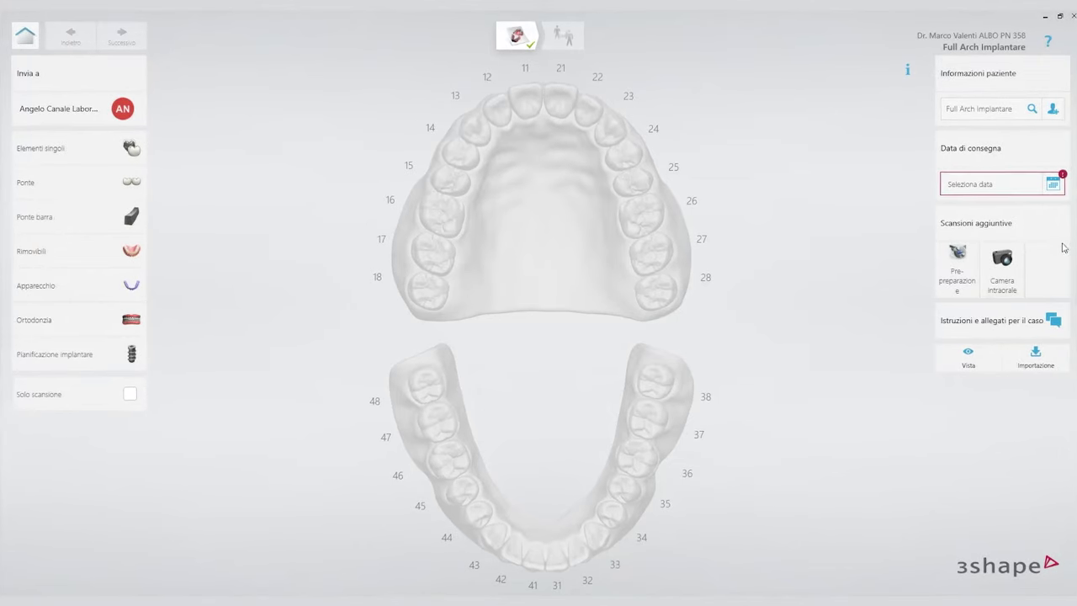
click(1052, 185)
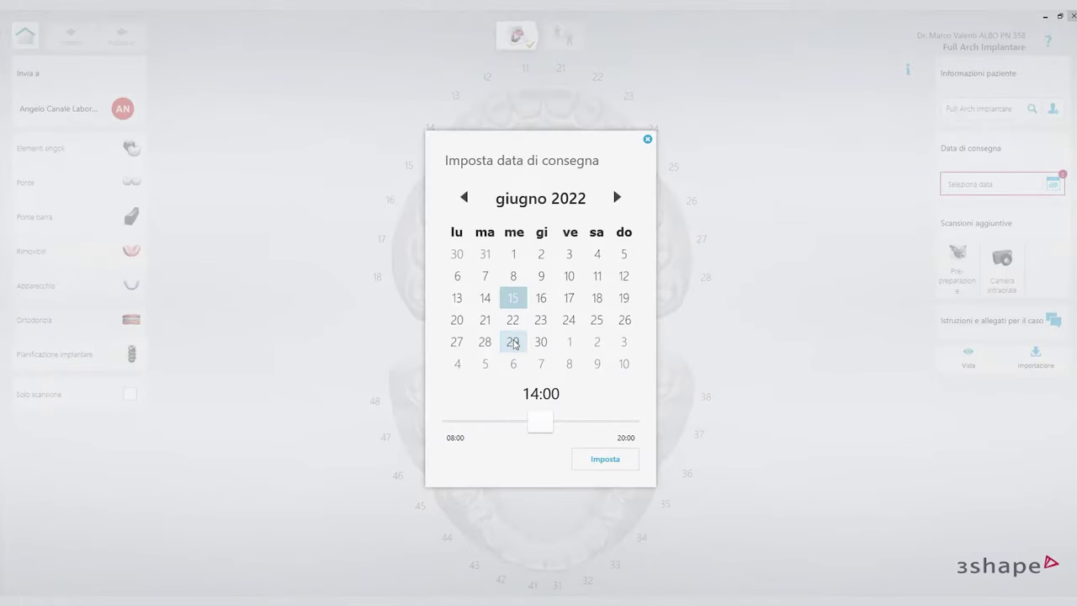
click(513, 341)
click(614, 459)
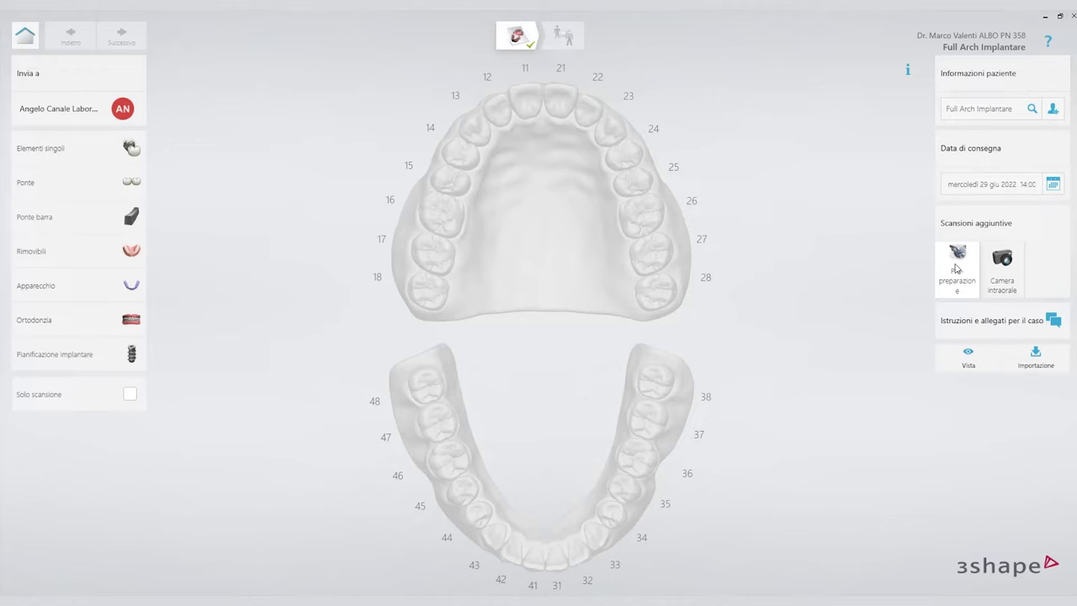
Add the pre-preparation scan to the case and open the case instructions for editing.
click(968, 319)
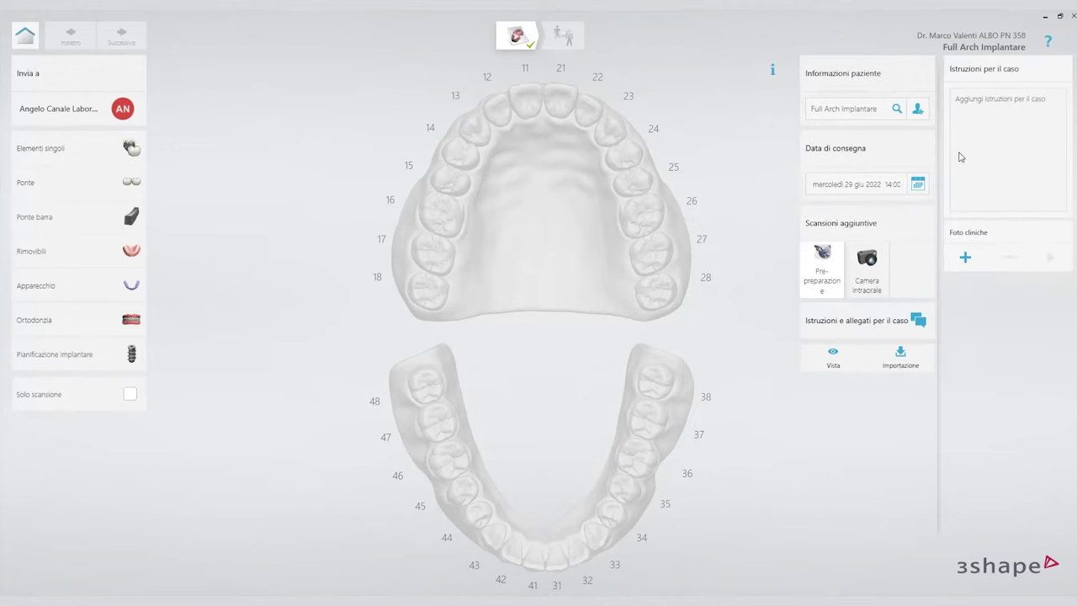
click(961, 99)
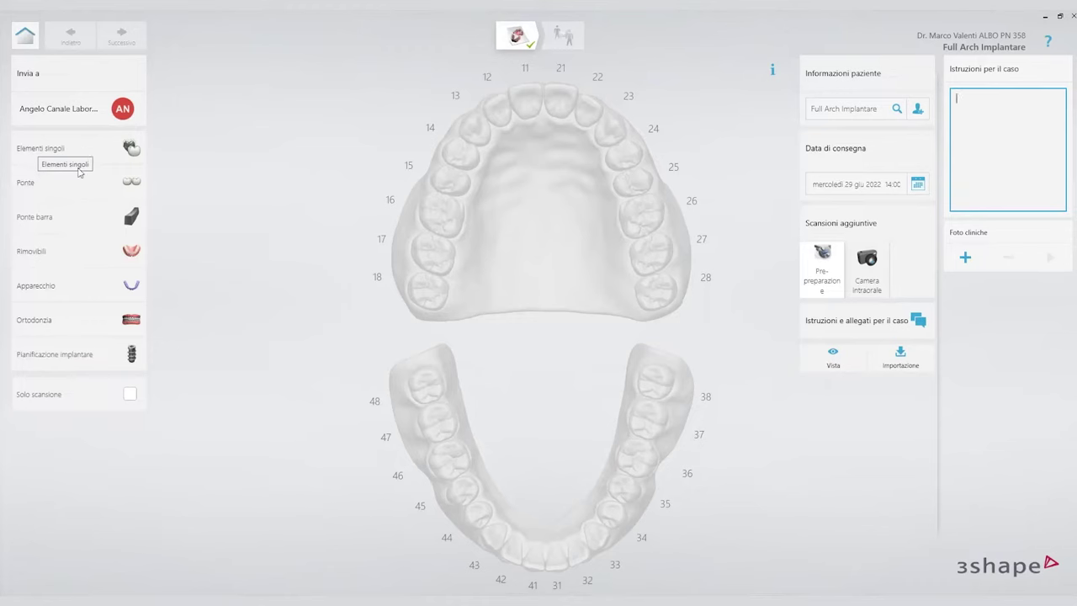
Start an upper bridge and assign screw-retained restorations (Restauro avvitato) to teeth 15, 13, 11, 22 and 24.
click(72, 194)
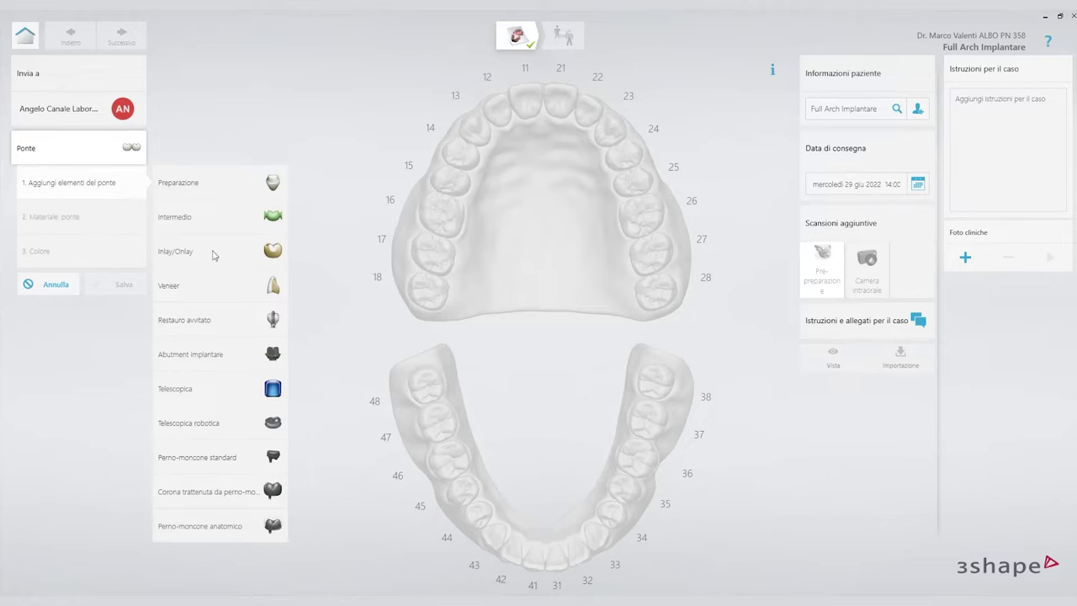
click(206, 324)
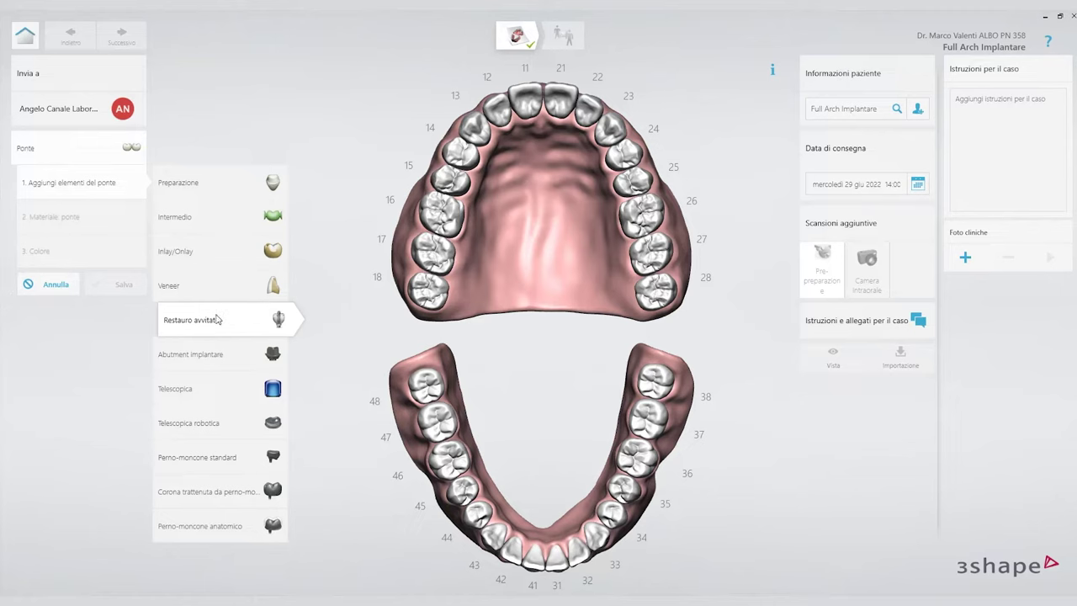
click(449, 181)
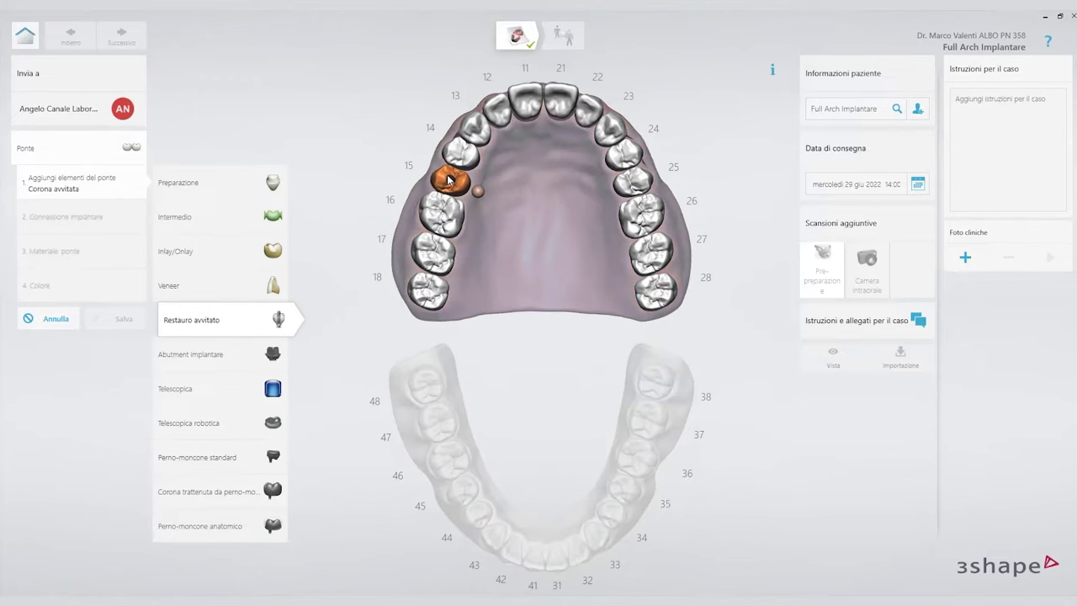
click(477, 126)
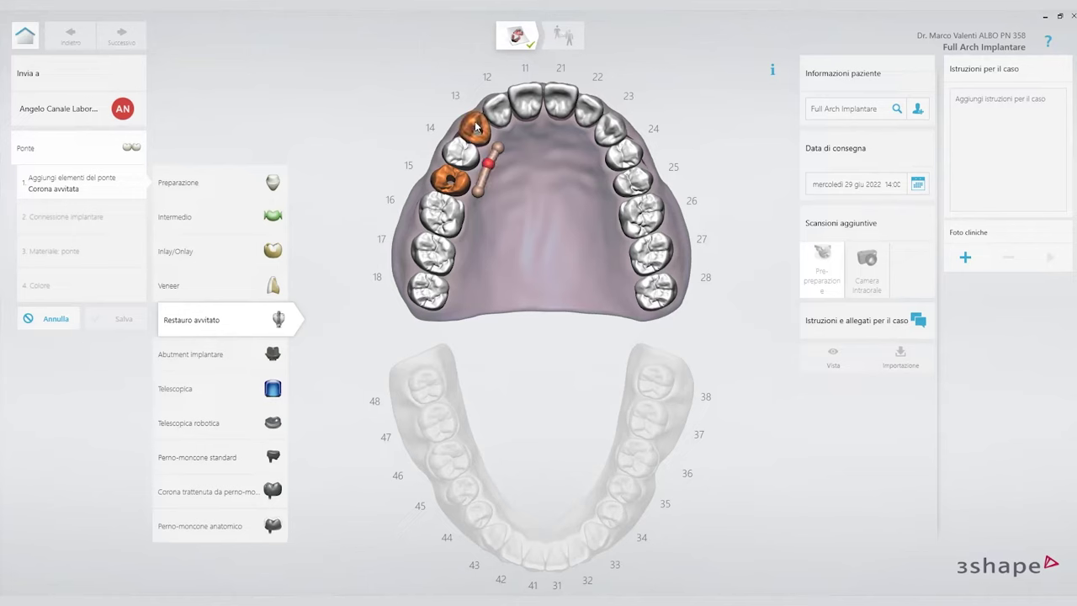
click(530, 93)
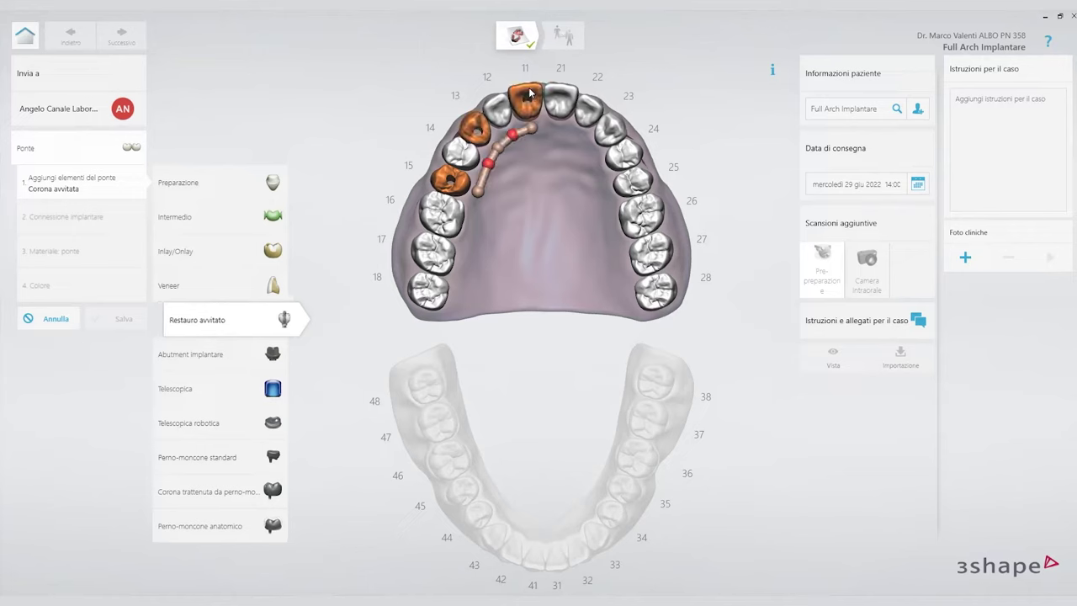
click(596, 111)
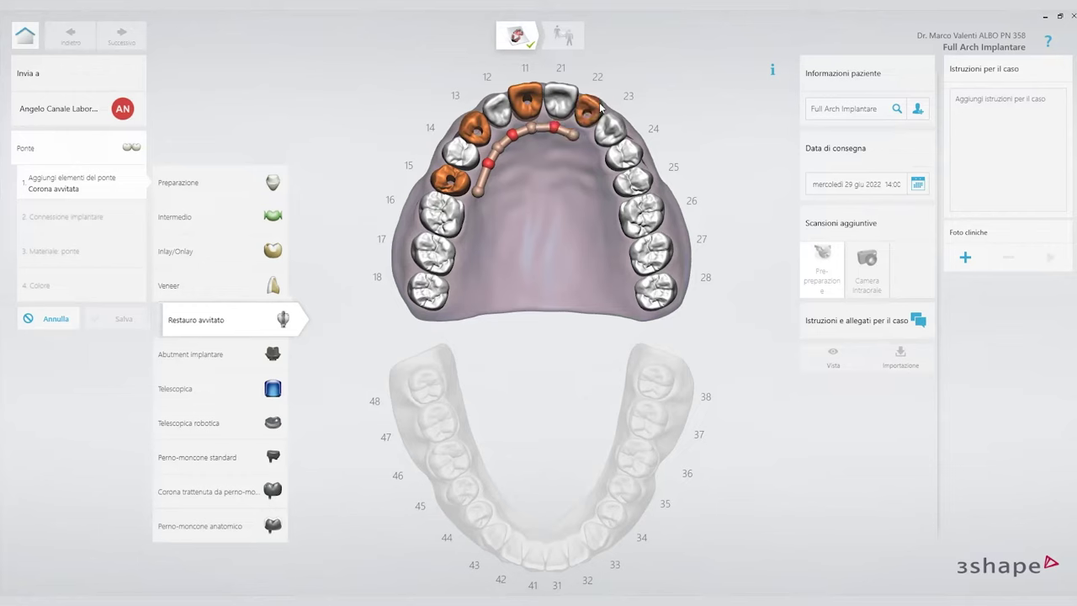
click(620, 157)
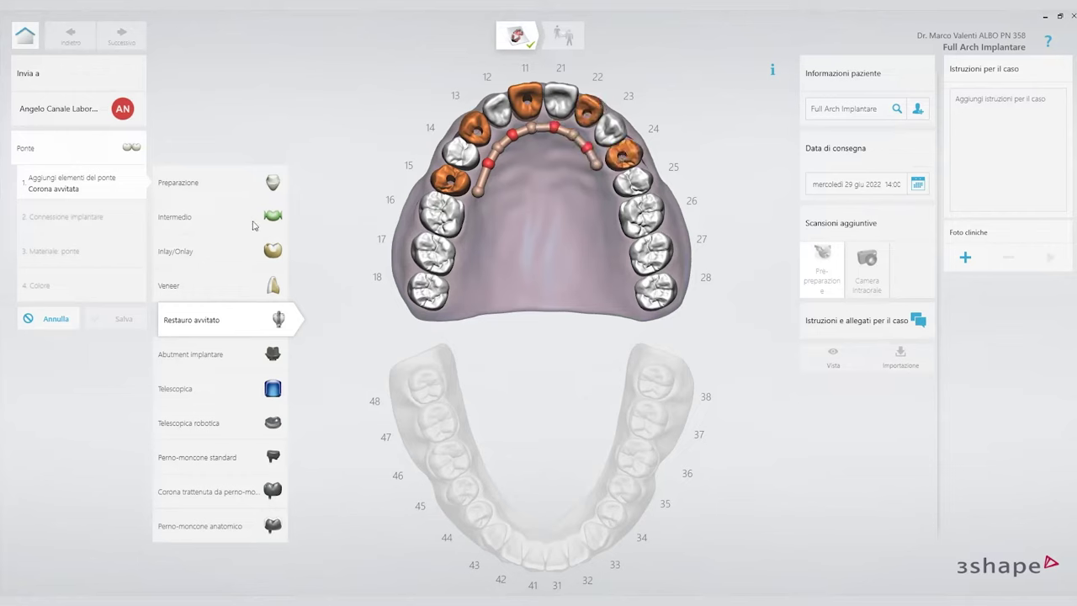
Add pontics (Intermedio) to the bridge at teeth 16, 14, 12, 21, 23, 25 and 26.
click(209, 222)
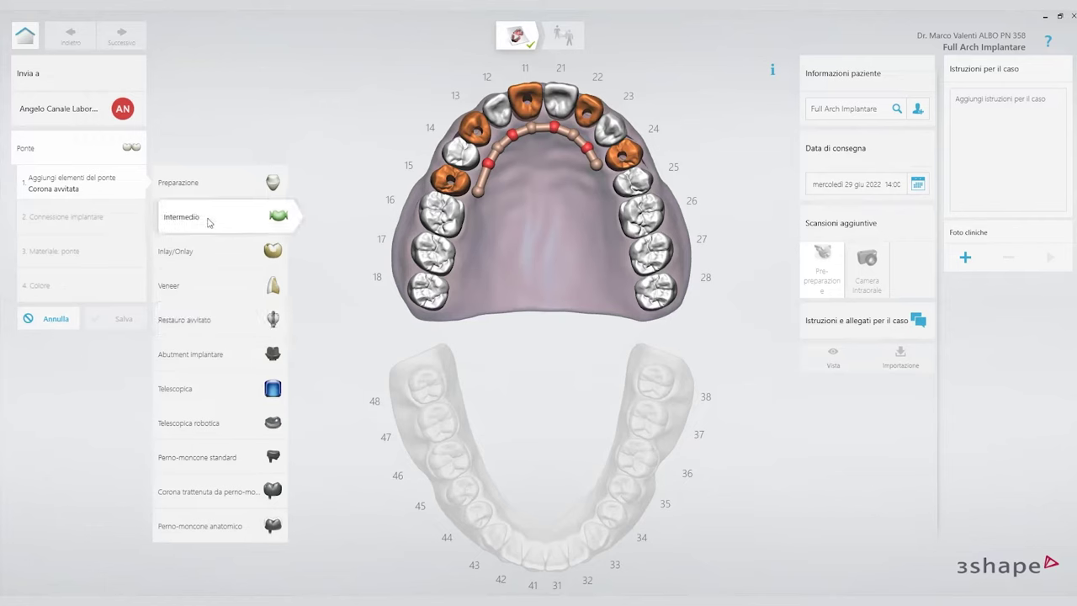
click(446, 216)
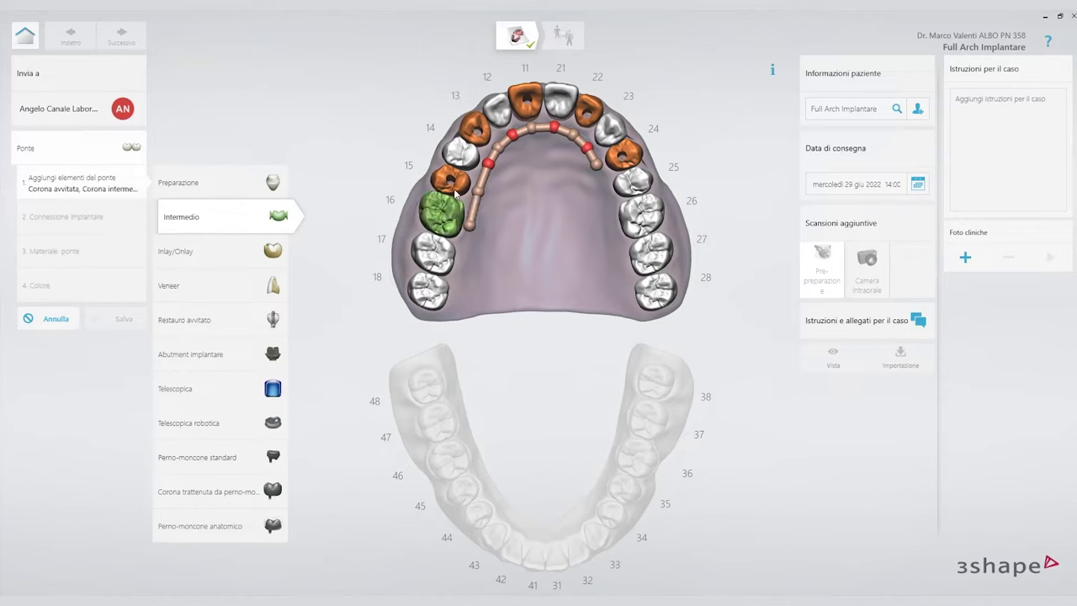
click(473, 158)
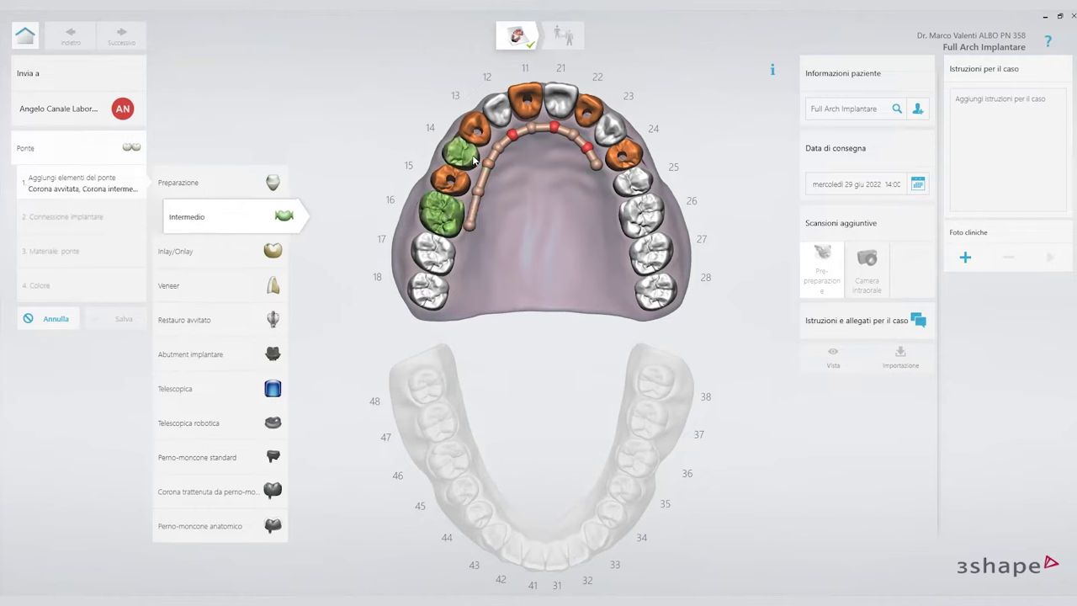
click(497, 115)
click(560, 99)
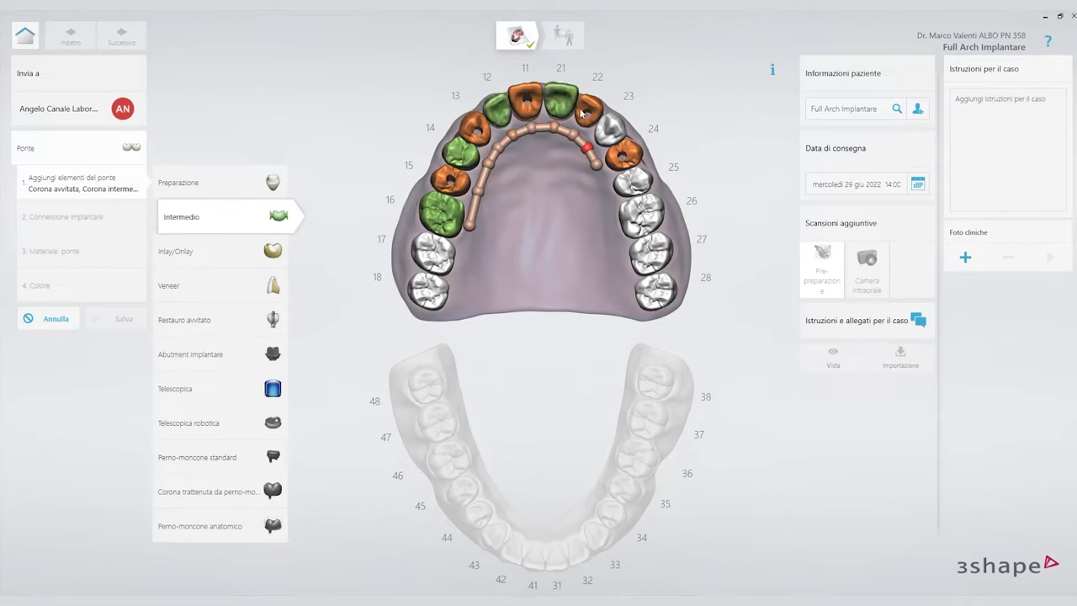
click(611, 131)
click(638, 184)
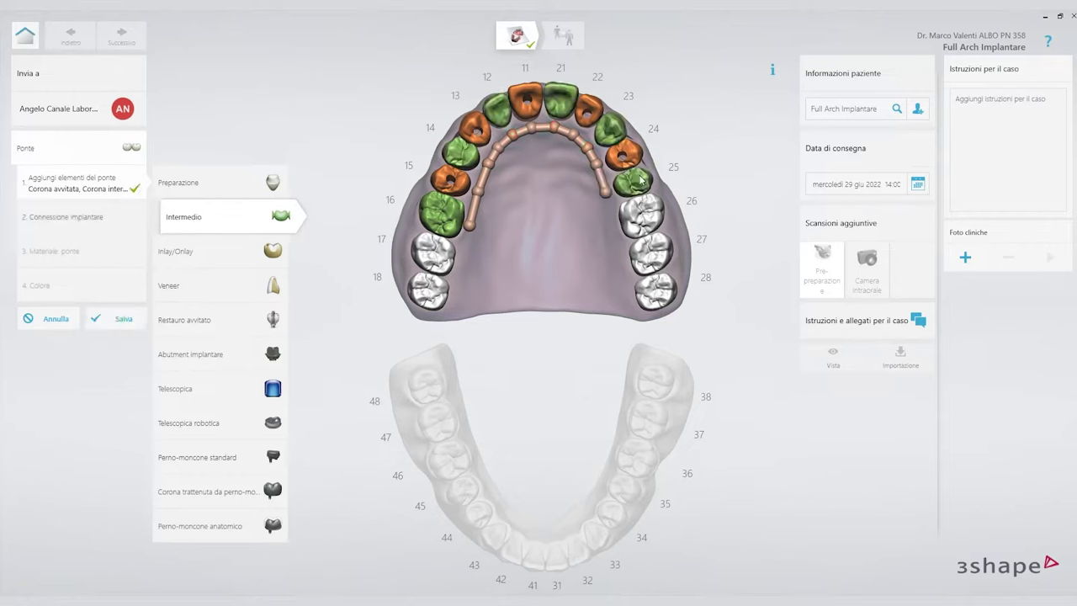
click(644, 222)
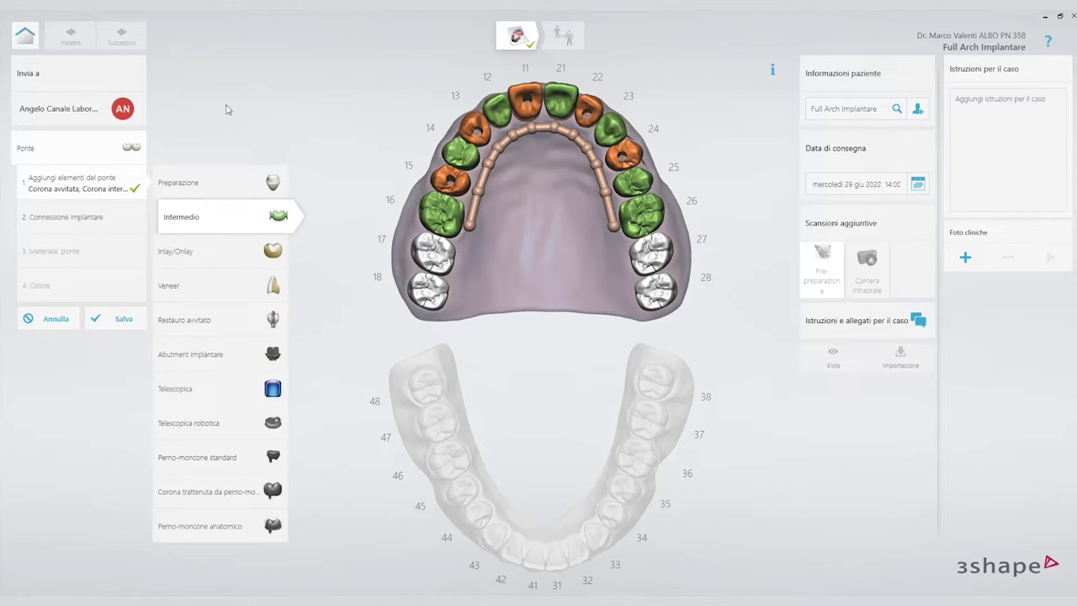
Set the implant connection to Nobel Biocare Branemark RP for teeth 15, 13, 11, 22 and 24.
click(88, 221)
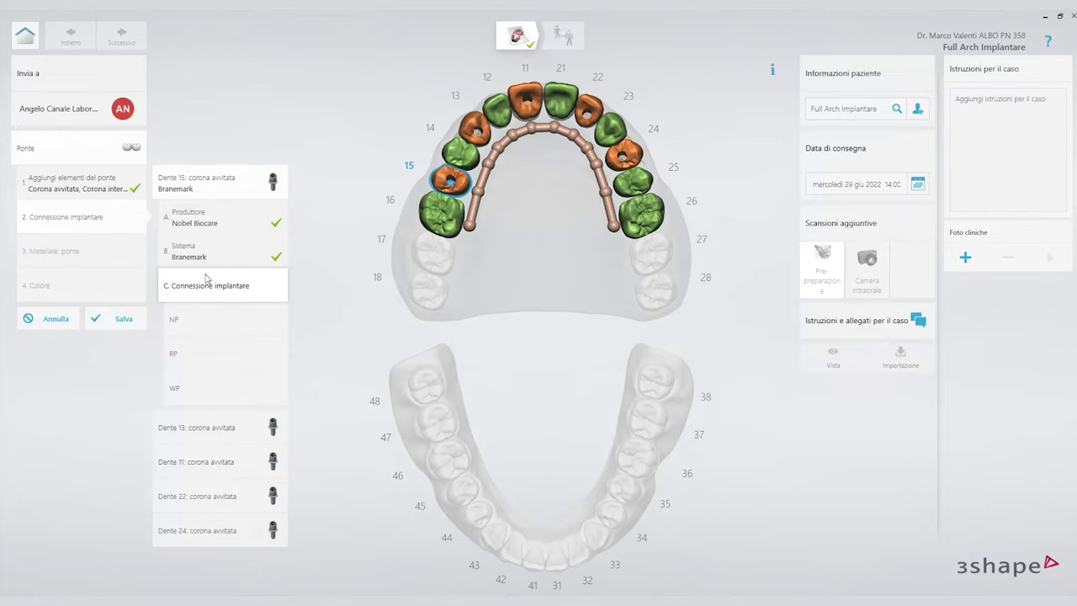
click(207, 354)
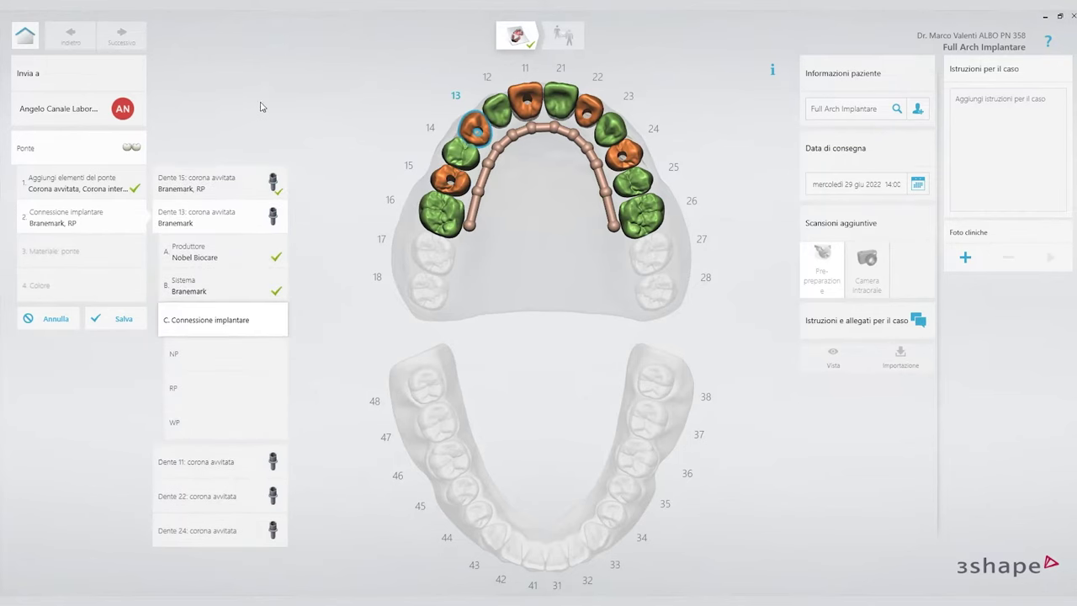
click(201, 389)
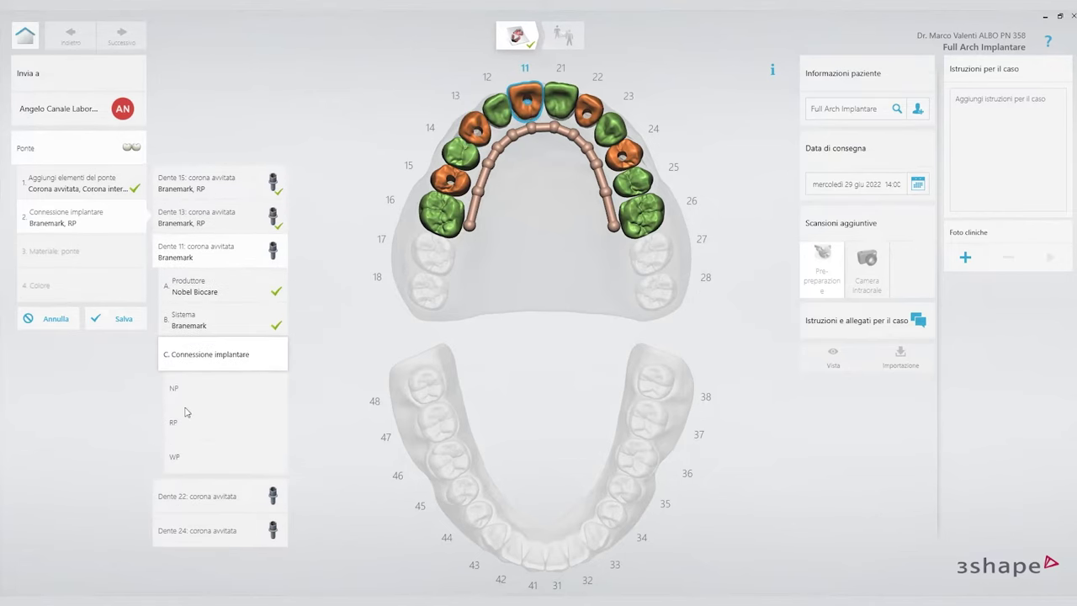
click(189, 421)
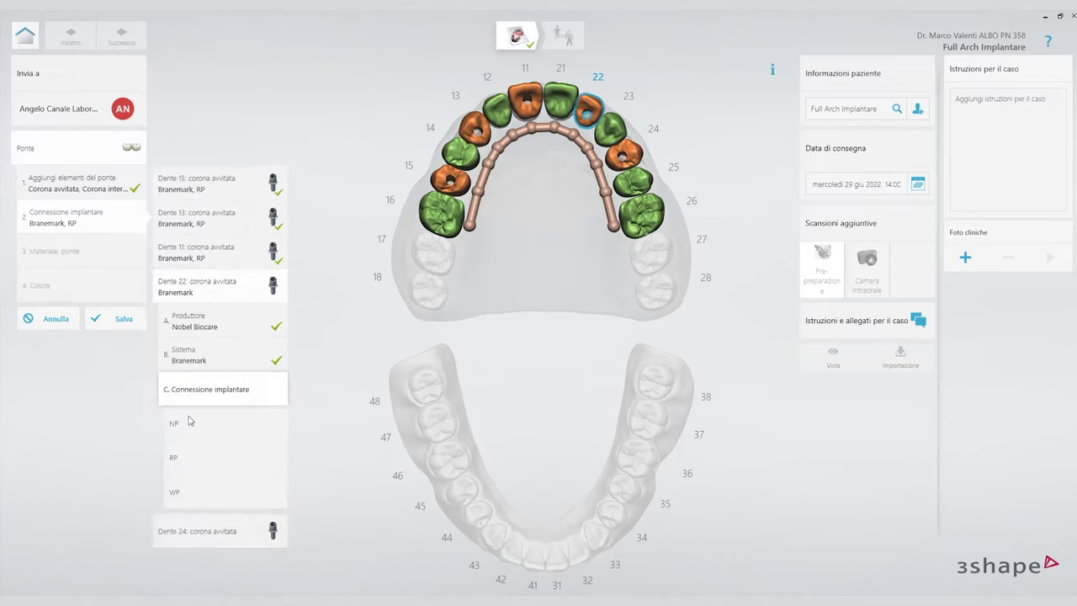
click(192, 459)
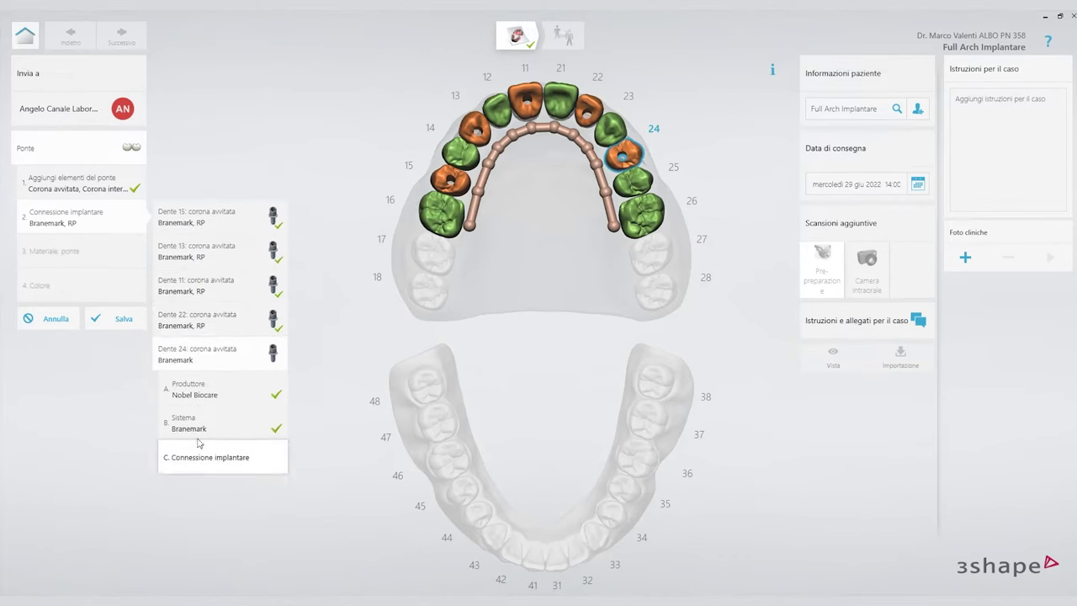
click(194, 494)
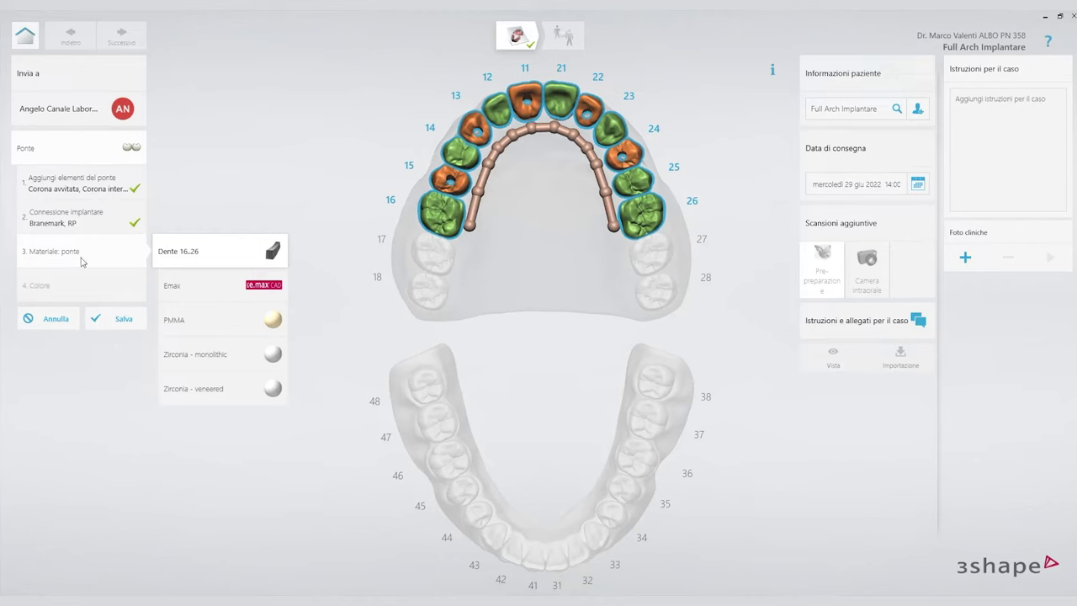
Set the material of the 16–26 bridge to PMMA and its colour to A3.
click(205, 321)
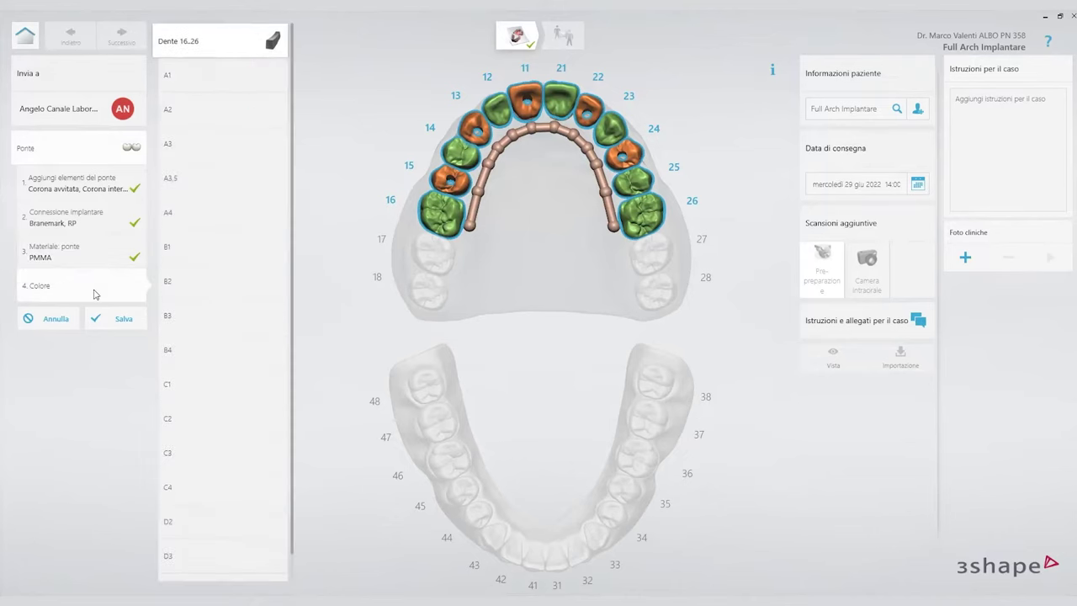
click(195, 149)
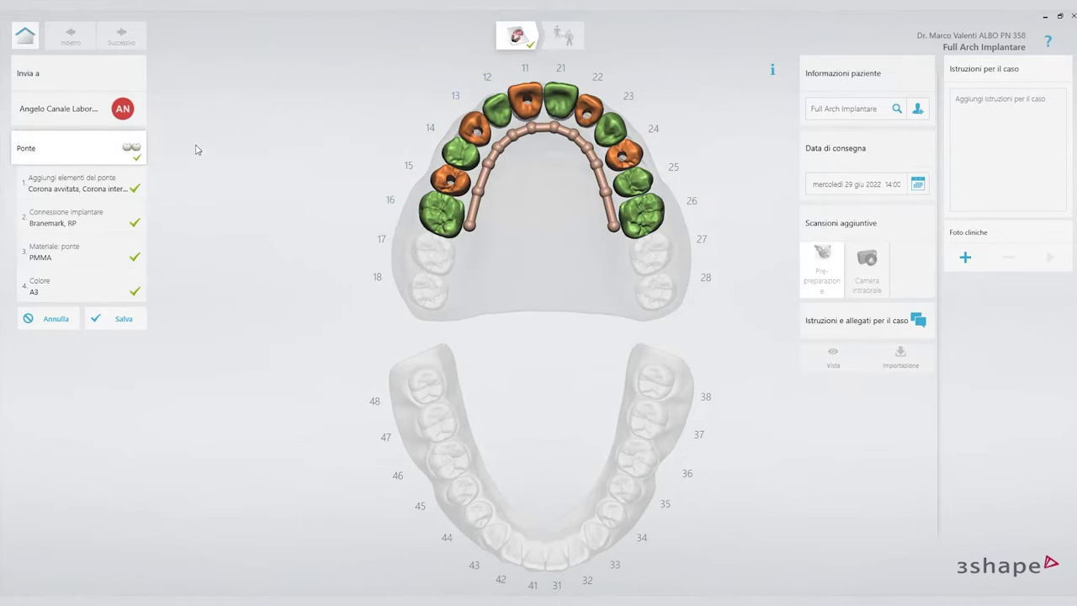
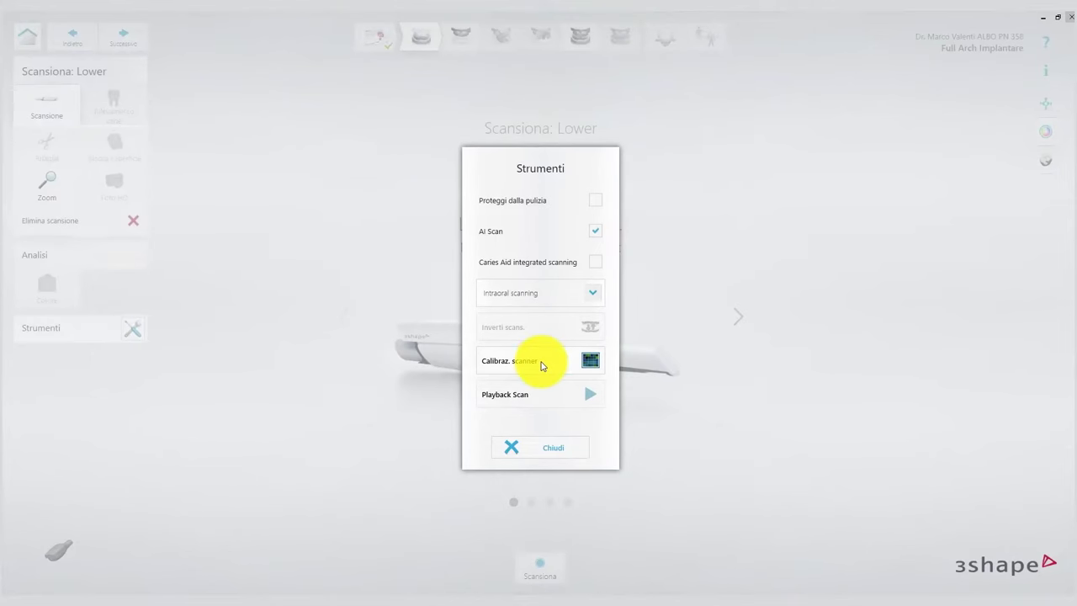
Calibrate the scanner's colours, first with the coloured side and then with the grey side of the calibration target facing up.
click(543, 365)
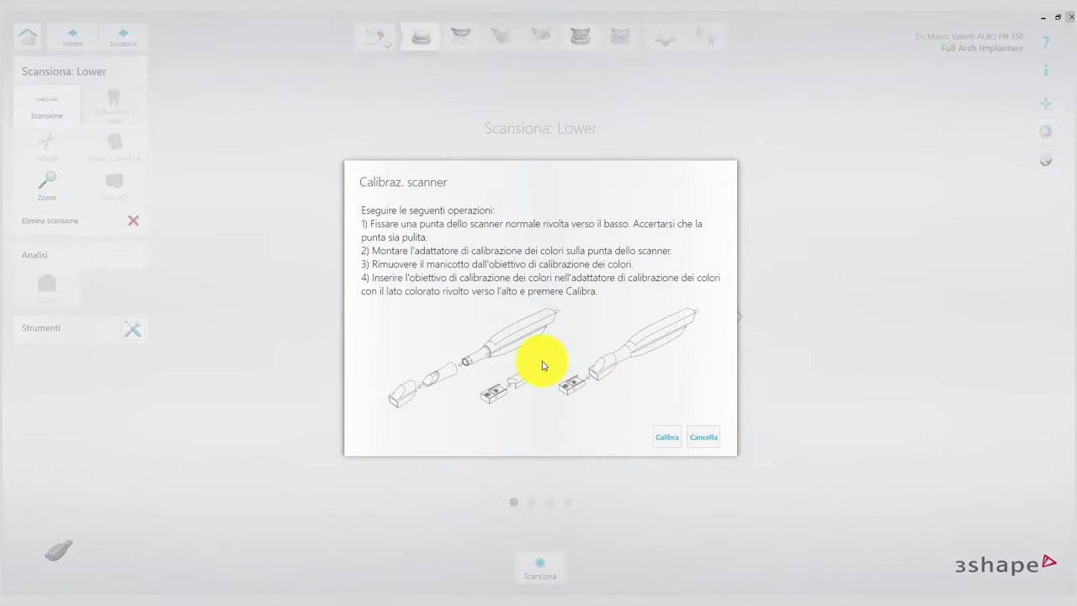
click(664, 439)
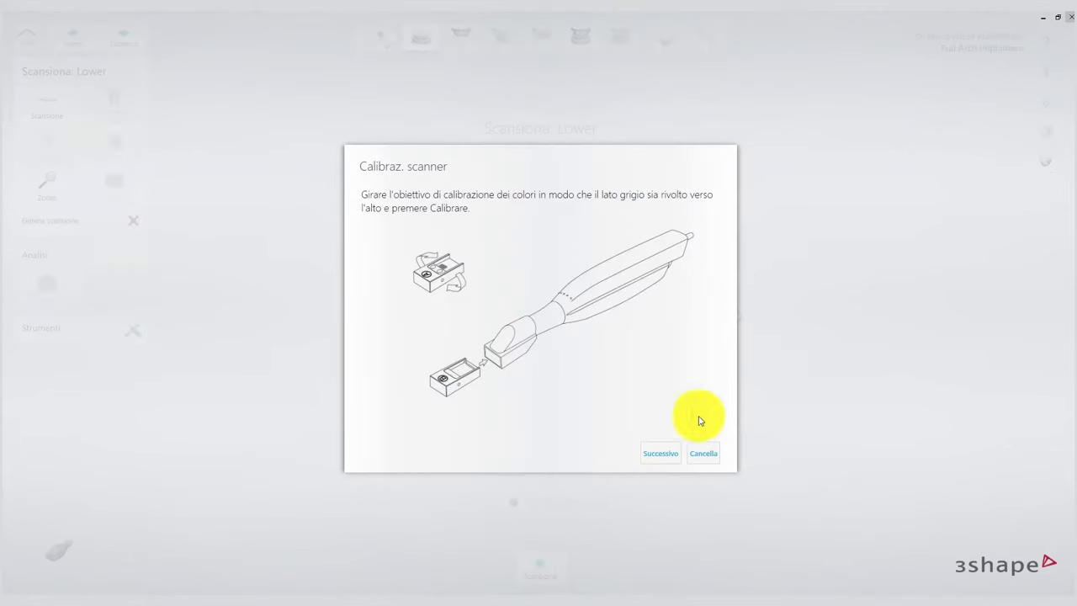
click(647, 455)
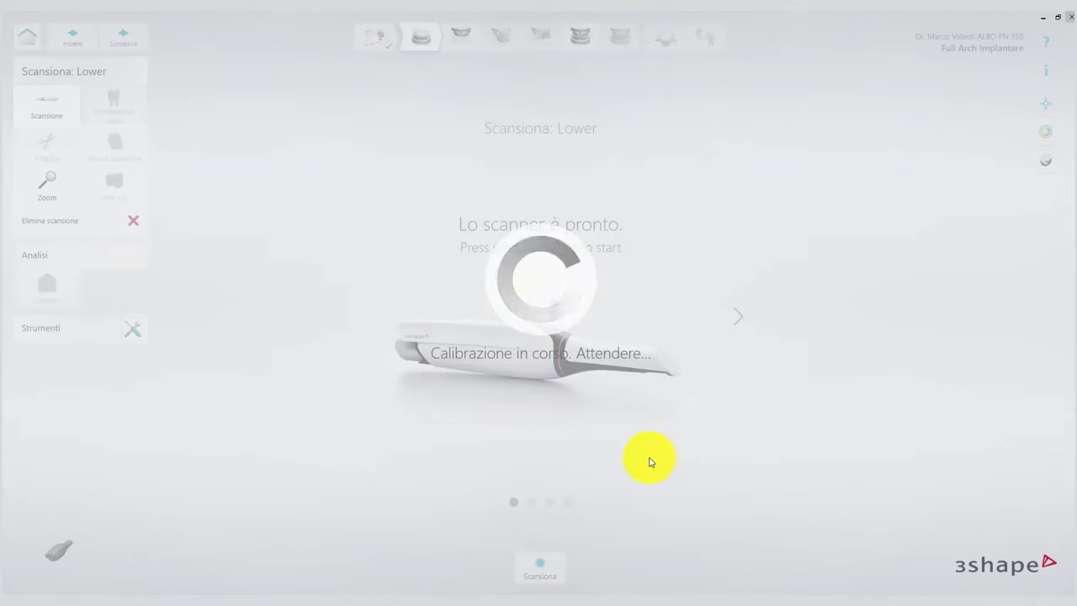
click(666, 333)
click(721, 403)
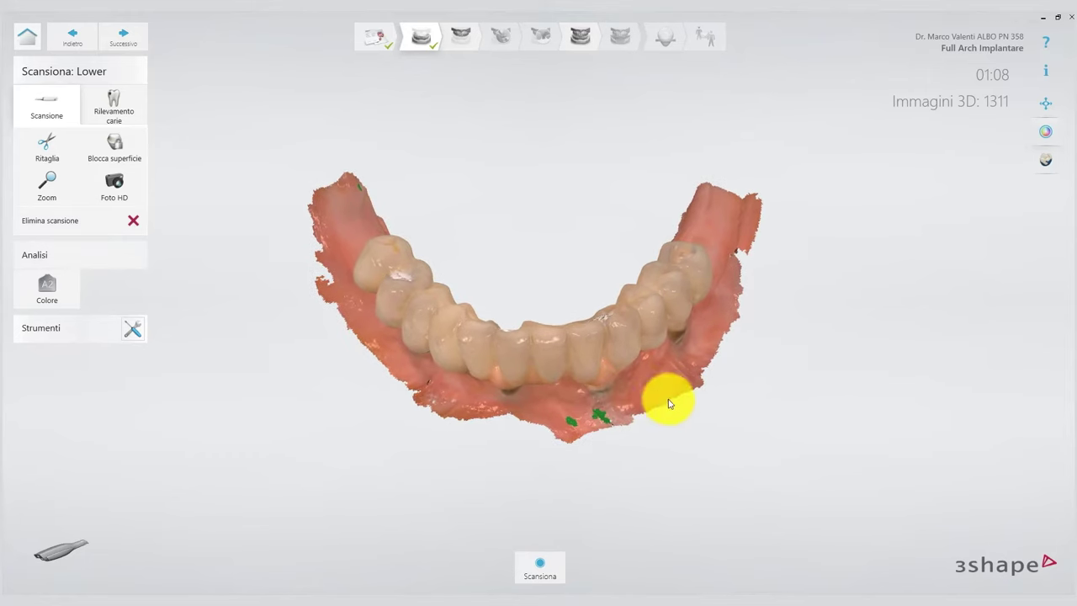
Try trimming a strip of gum along the outer edge of the lower scan with the 2 mm brush, and undo the cut.
click(54, 158)
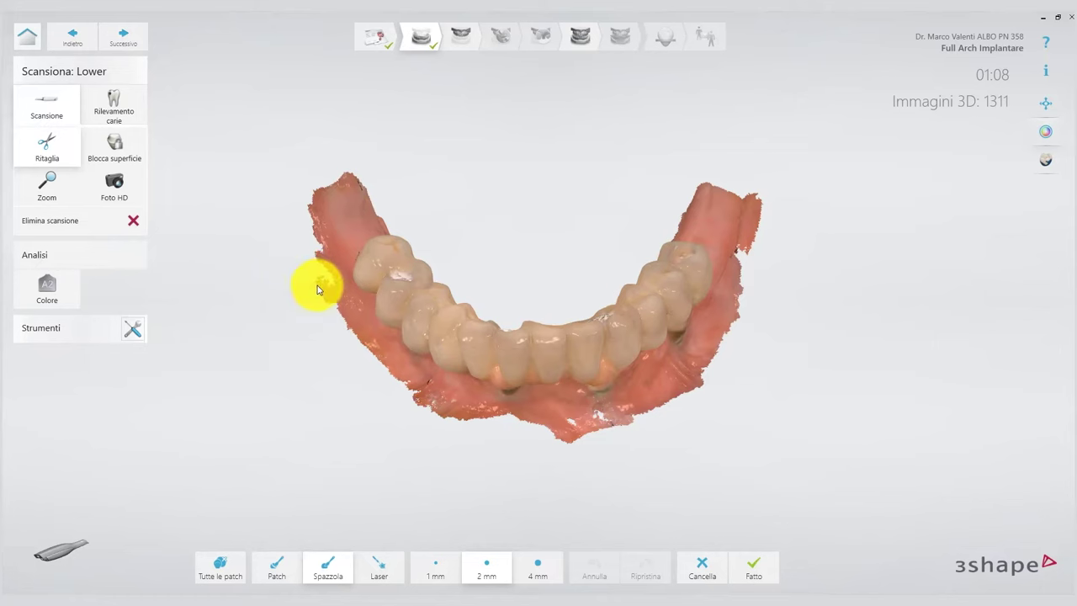
drag(317, 287, 333, 306)
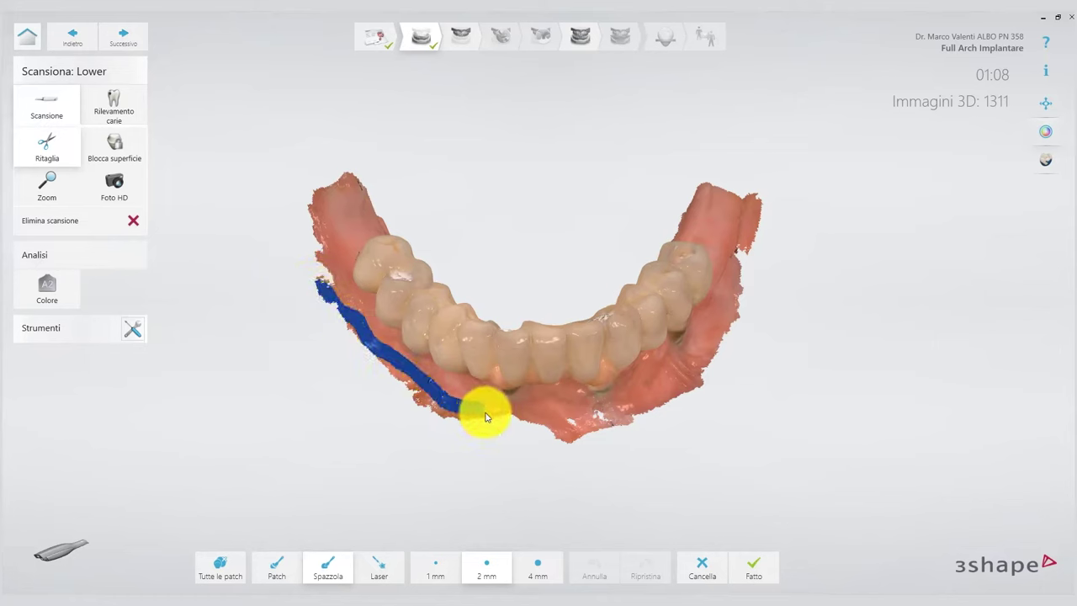
drag(485, 418, 493, 418)
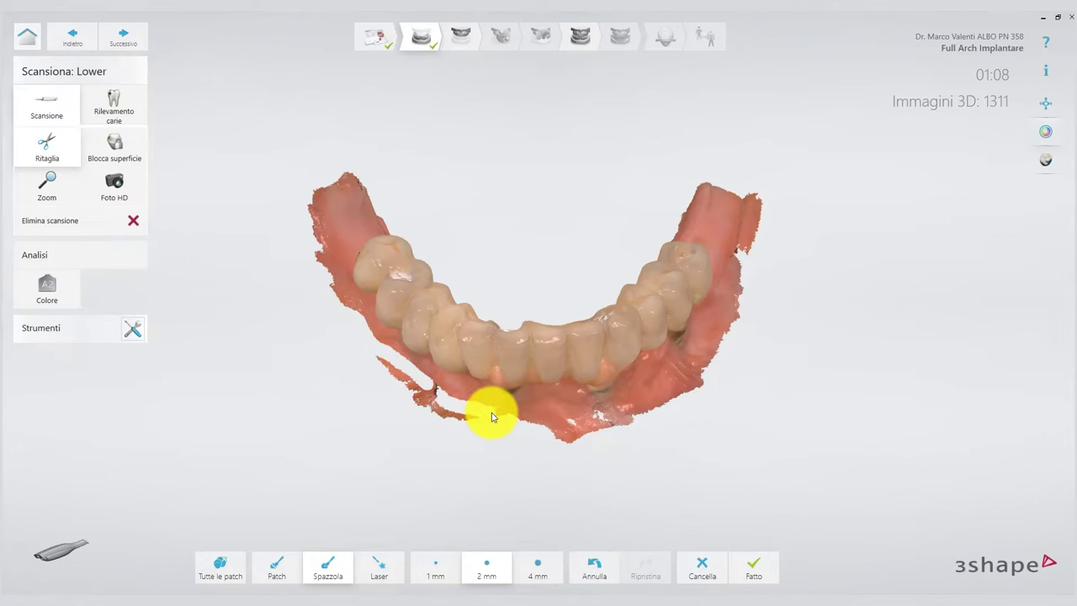
right_drag(850, 278, 919, 267)
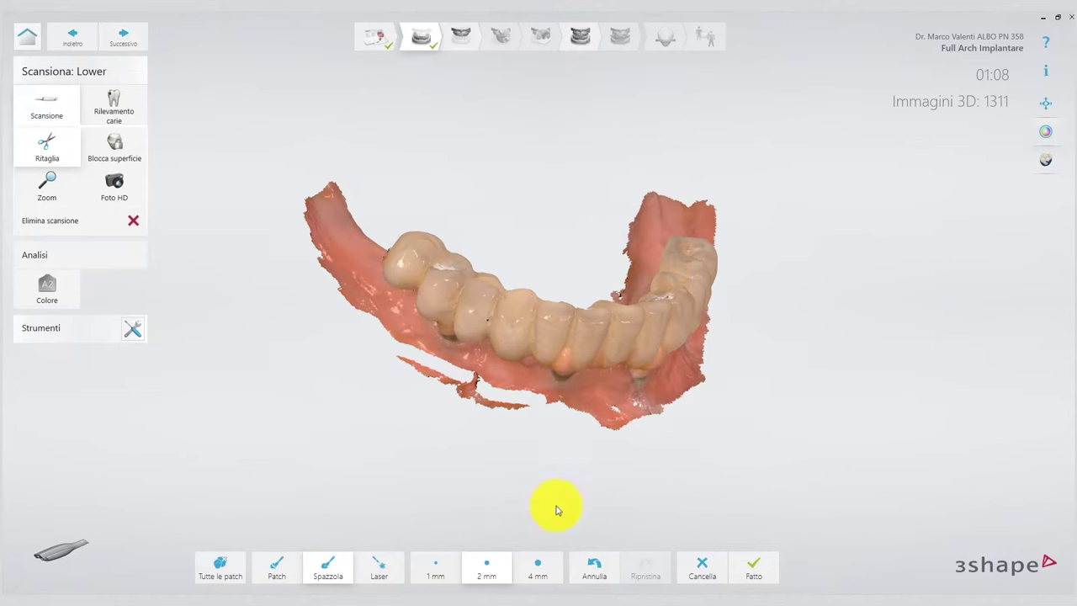
click(596, 569)
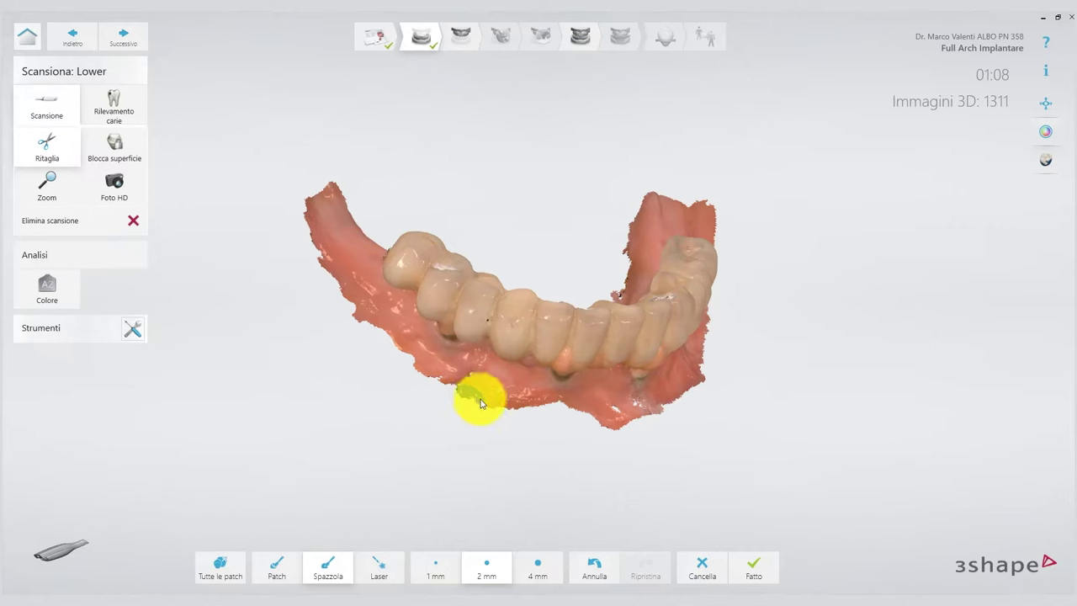
Check the lower scan from several angles, and move on to the upper pre-preparation scan to inspect the captured arch from the side.
right_drag(658, 455, 599, 476)
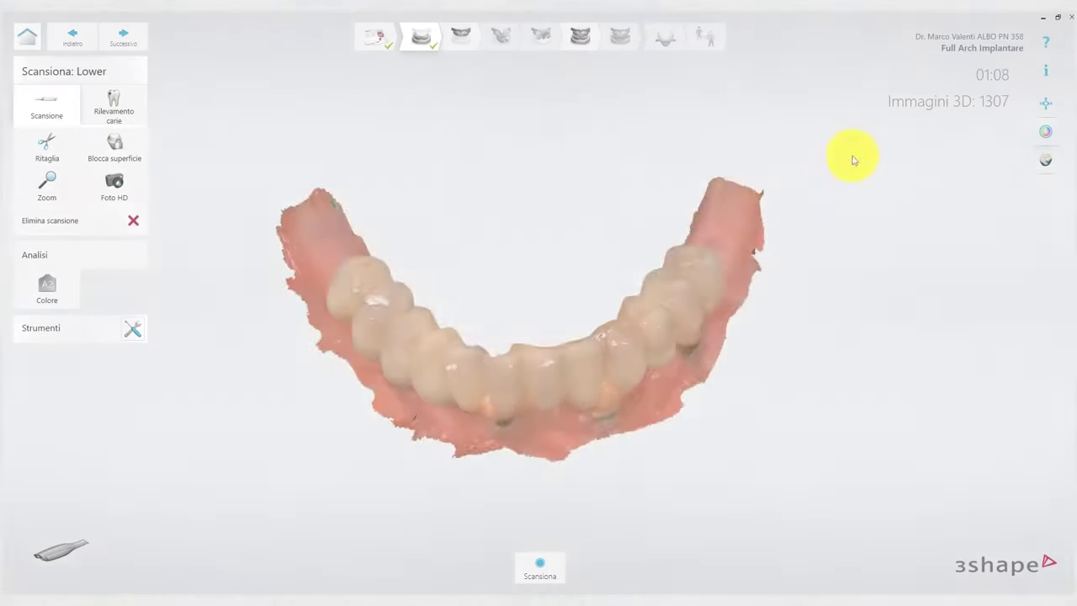
right_drag(846, 156, 875, 167)
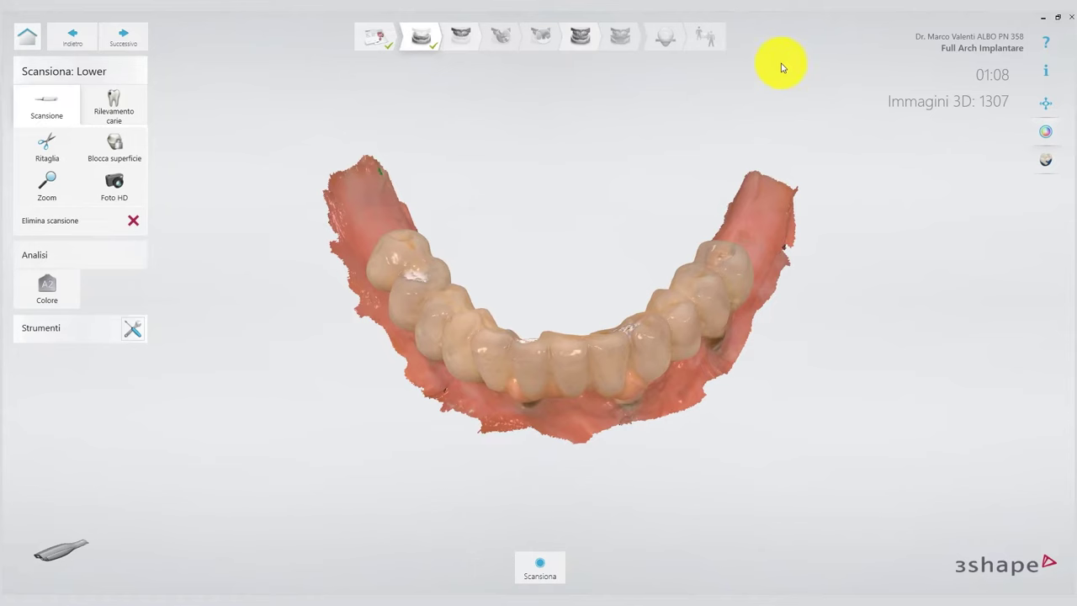
click(460, 49)
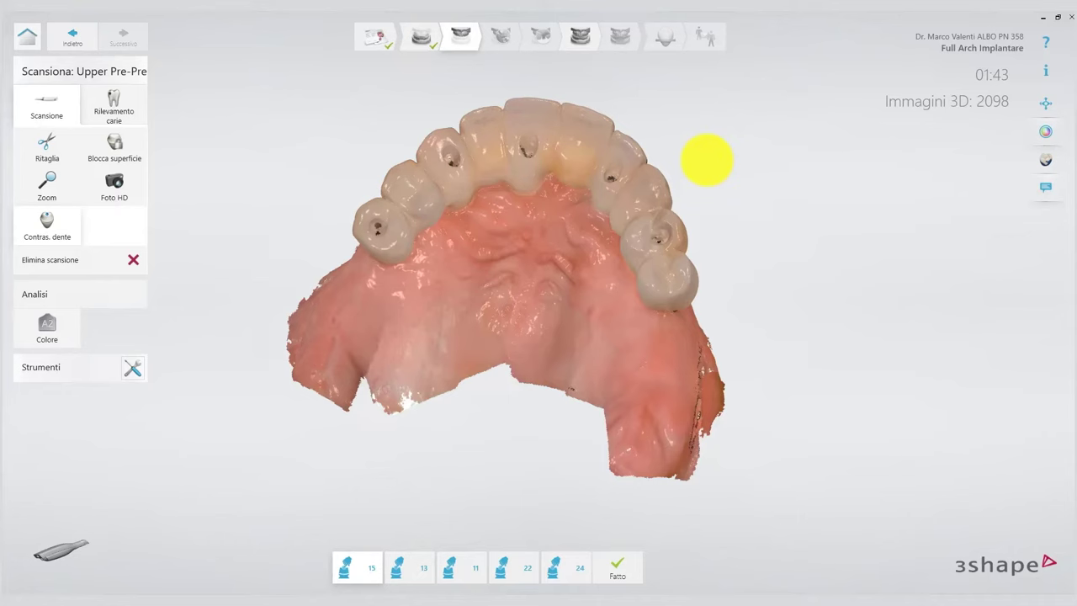
right_drag(706, 160, 774, 98)
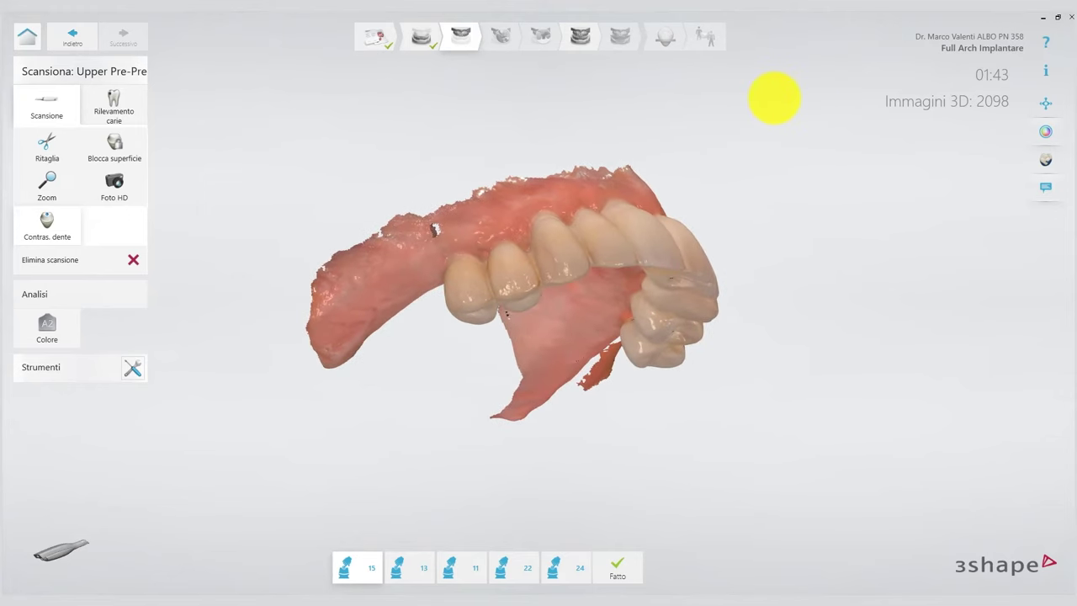